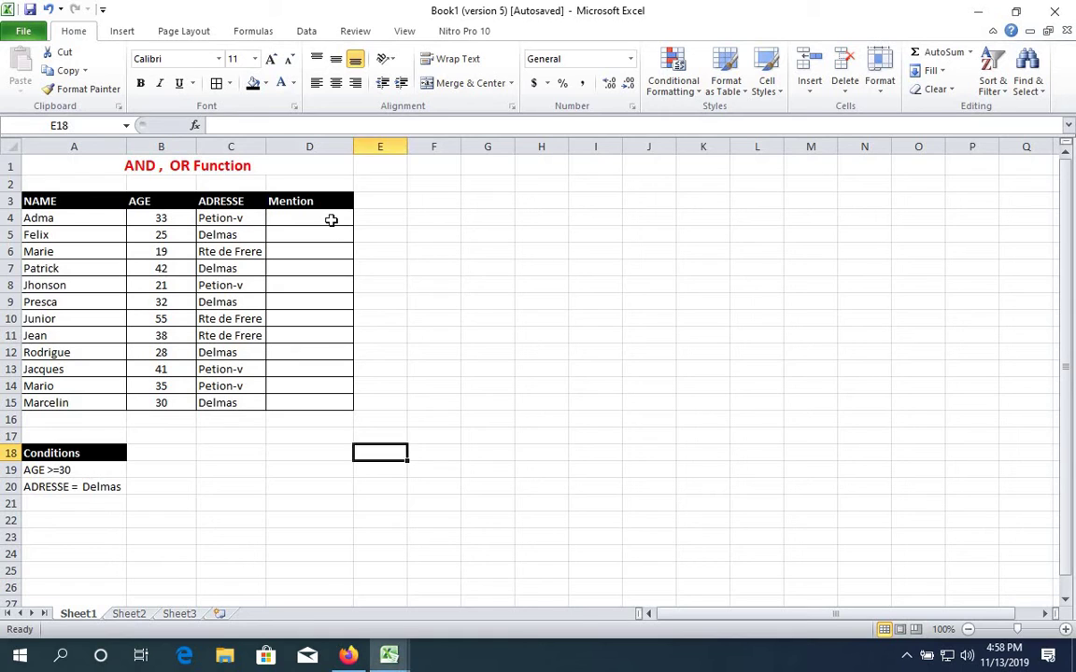
- In cell D4, begin the formula =if(AND( for the Mention column
click(331, 220)
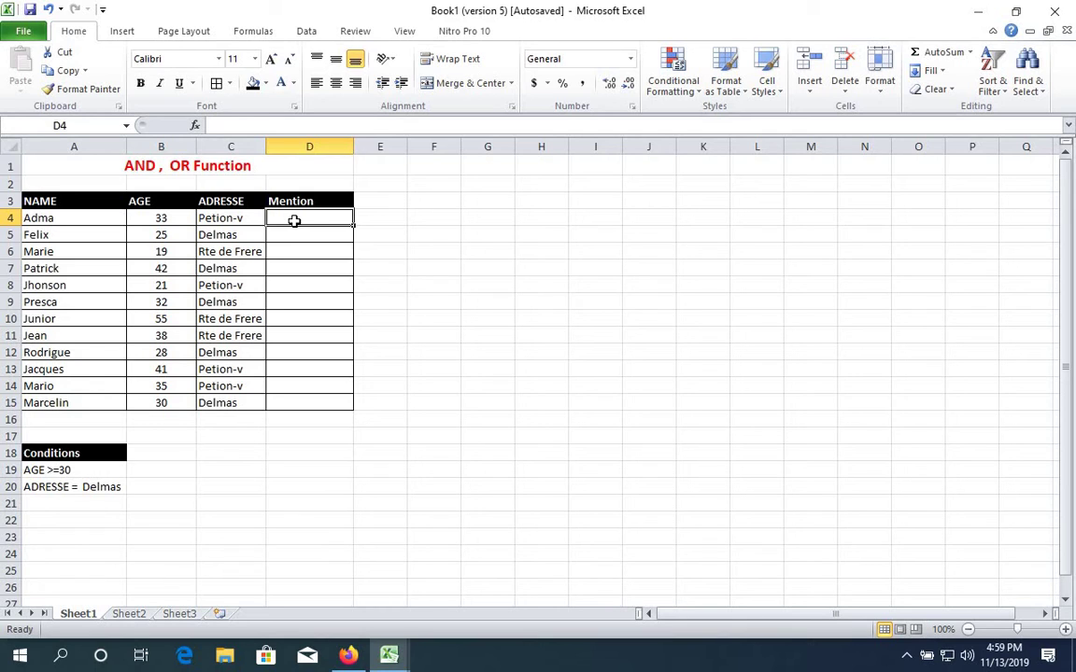
text(=)
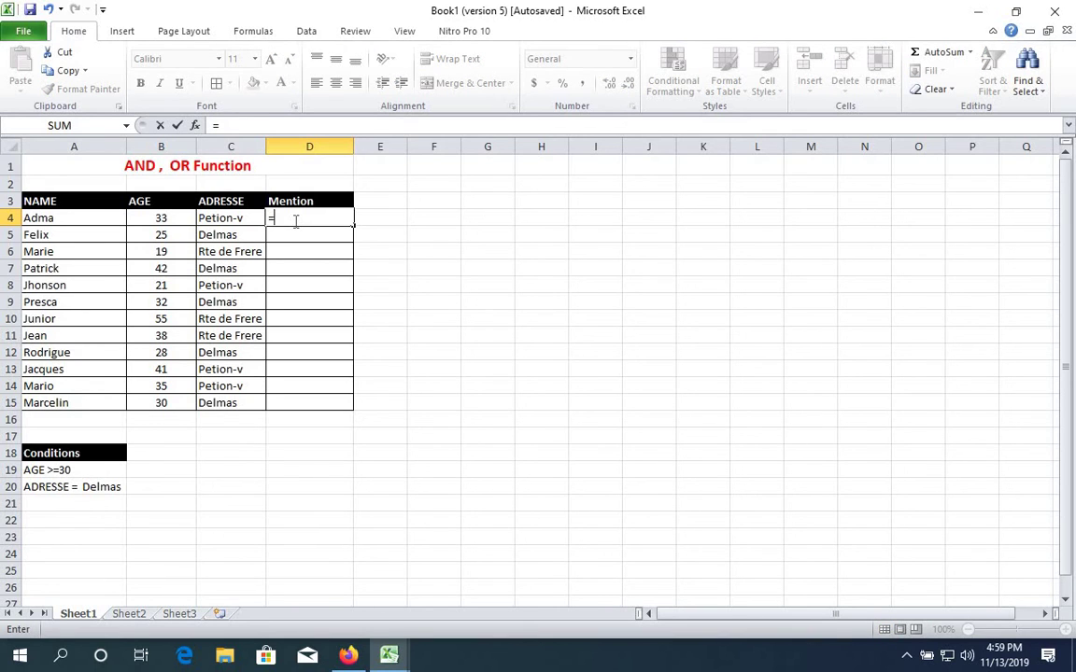
text(if)
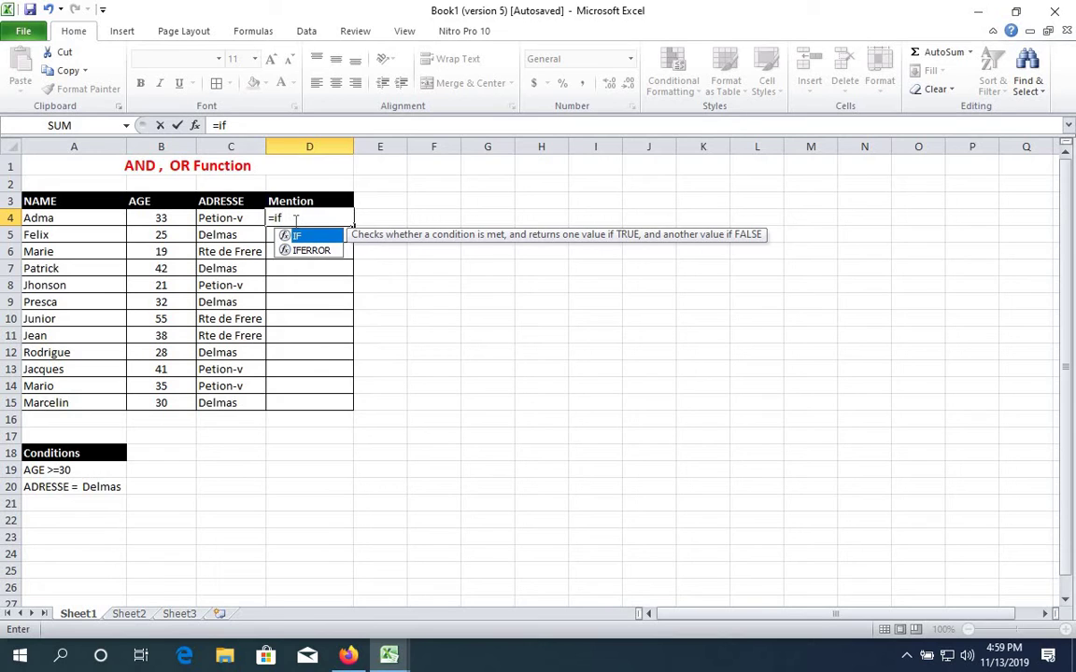
text(()
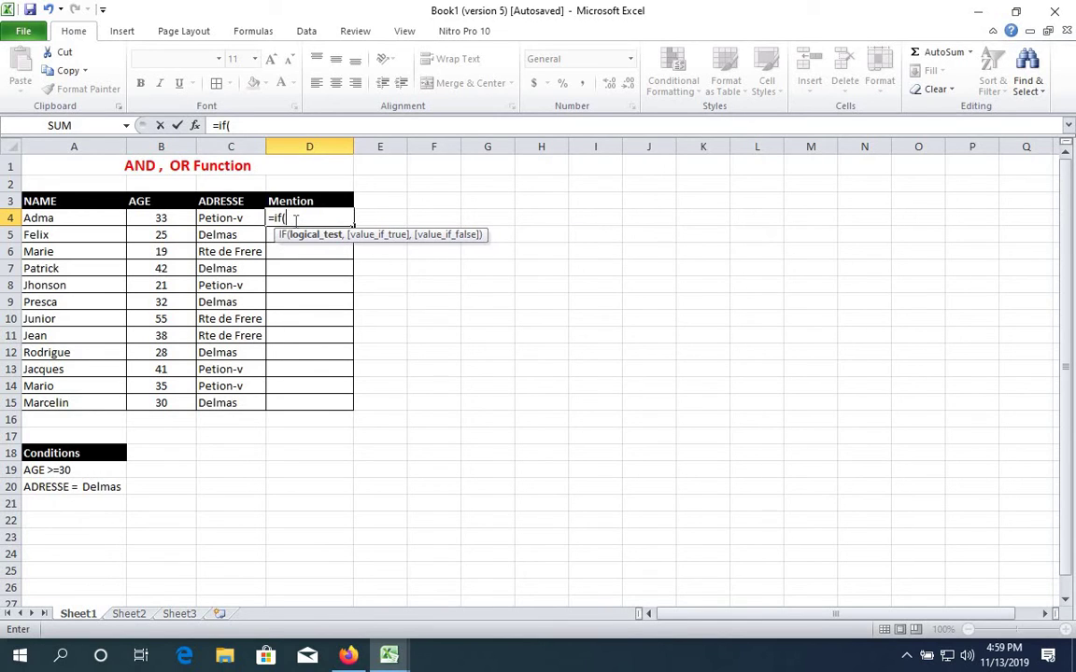
text(AND)
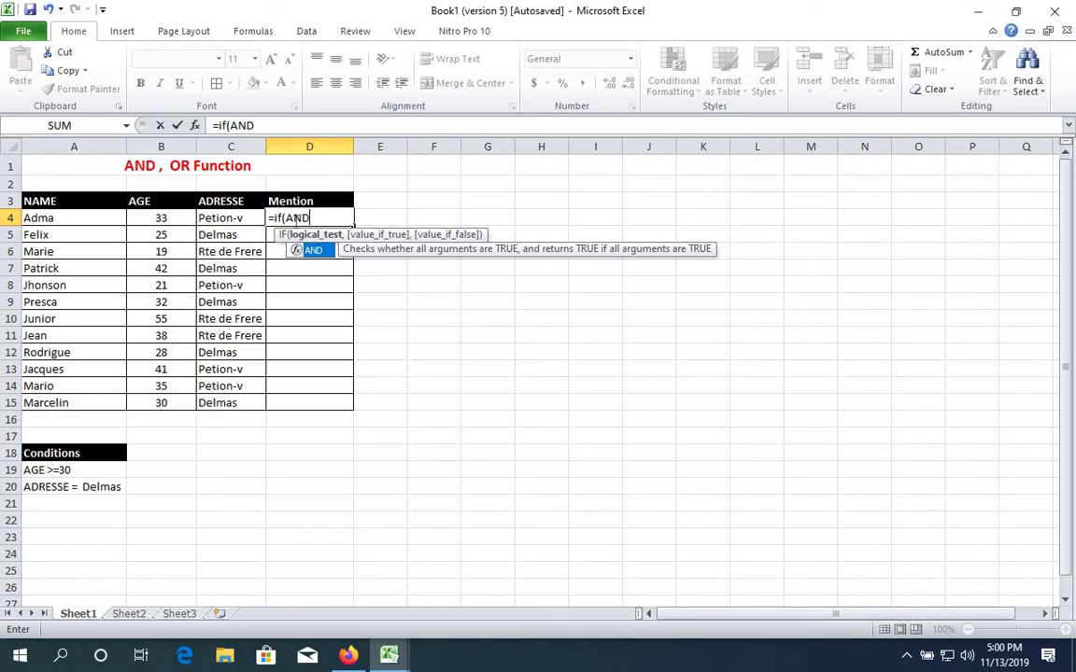
text(()
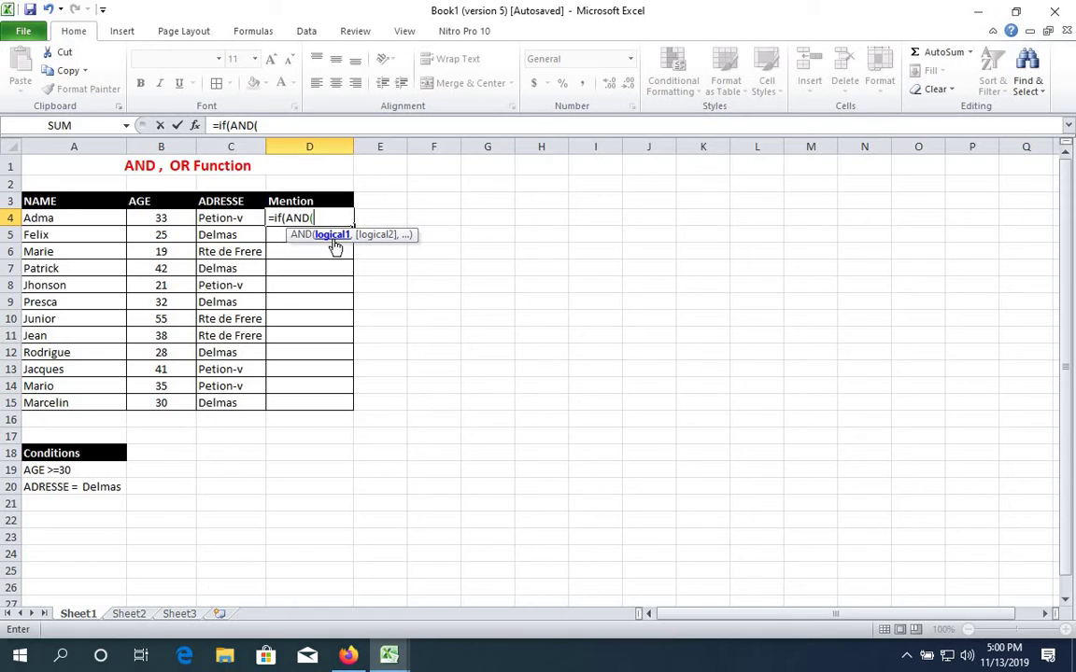
- Complete D4 as AND(B4>=30,C4="Delmas") returning "valid" or "Not valid"
click(154, 221)
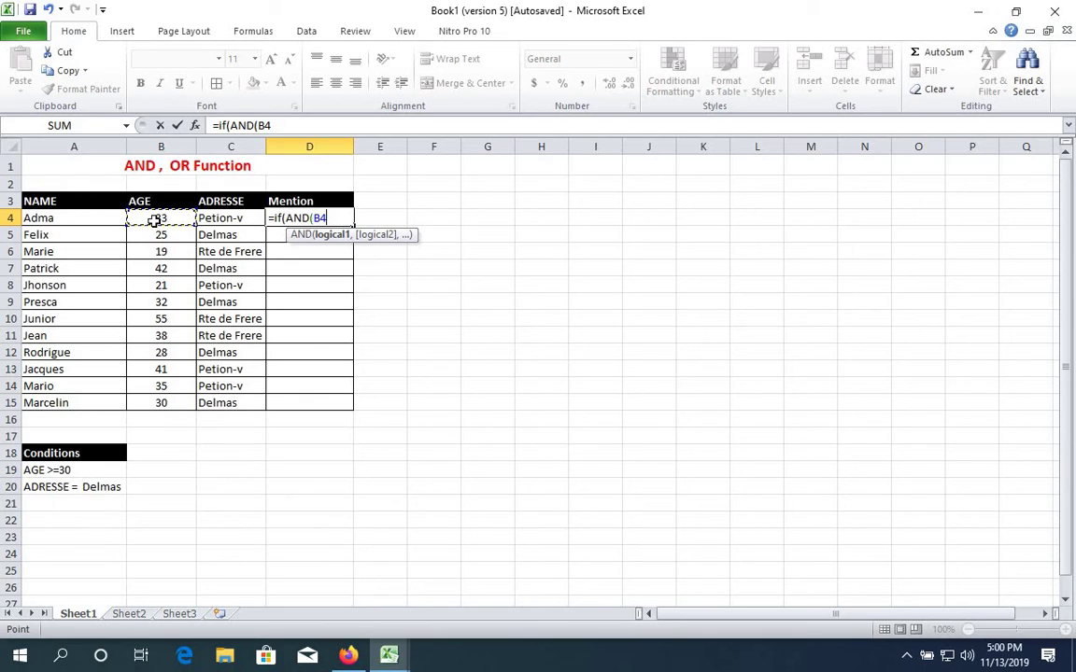
text(>)
text(=30)
text(,)
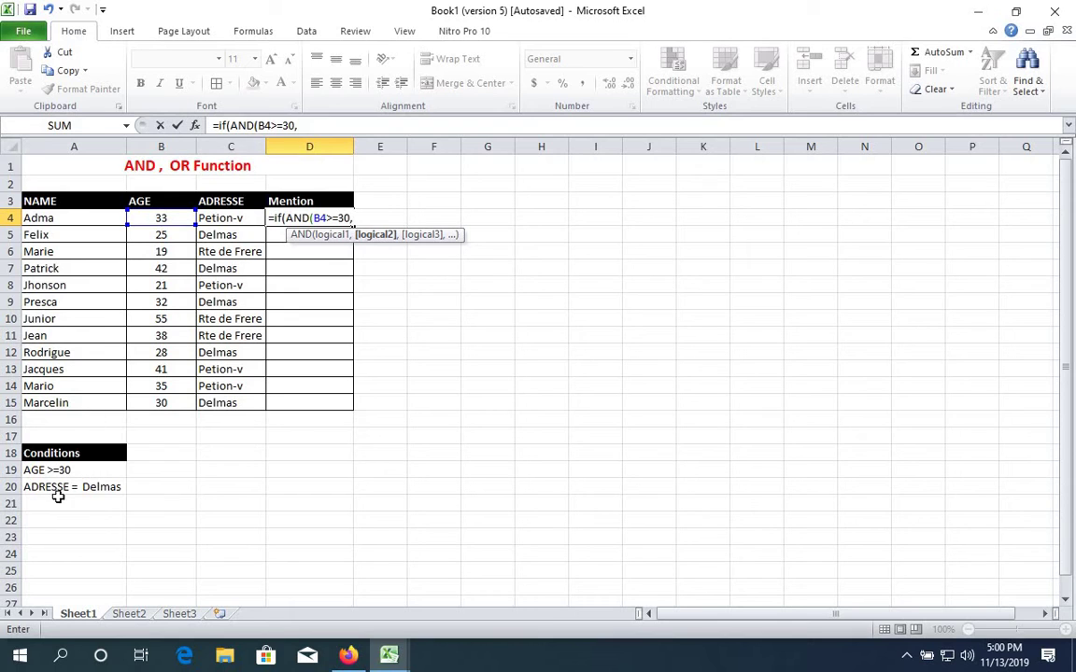
click(233, 224)
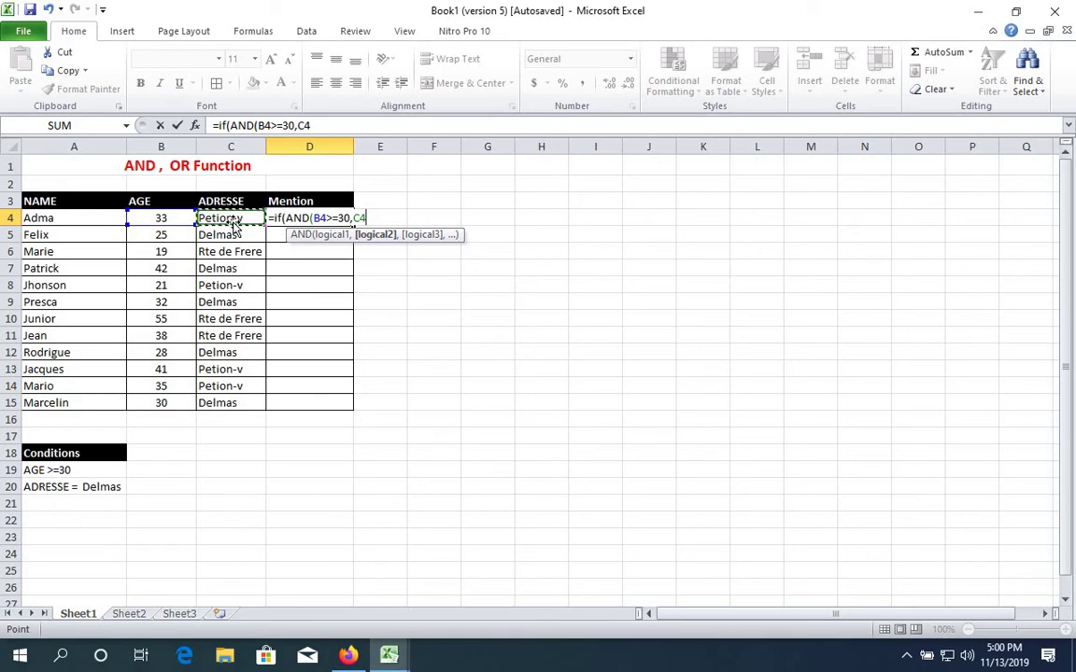
text(=")
text(Delm)
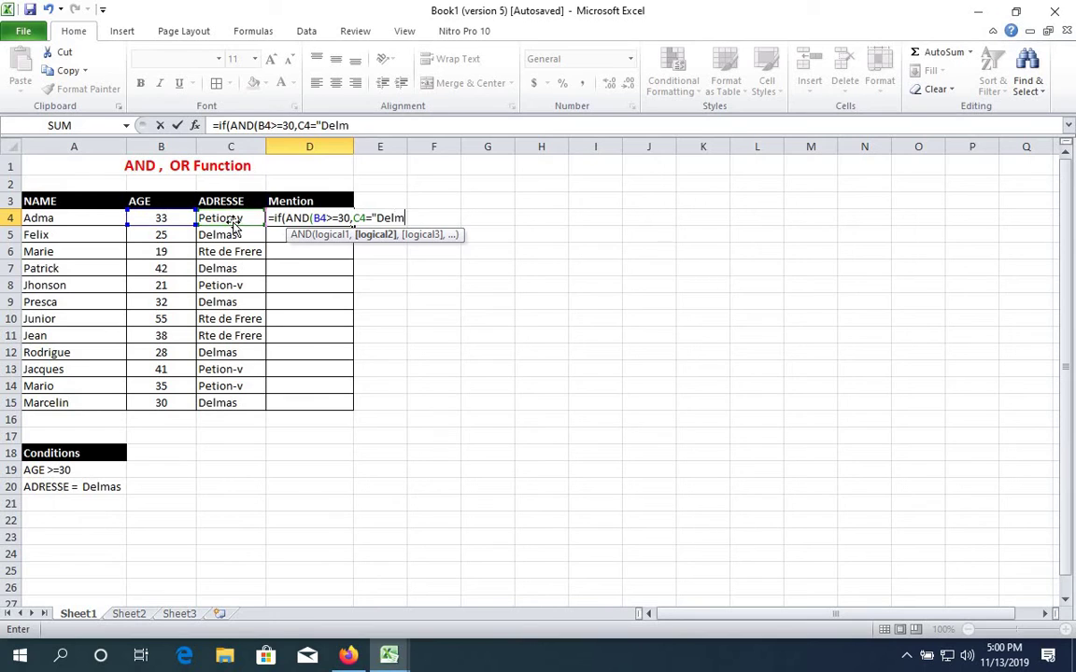
text(as)
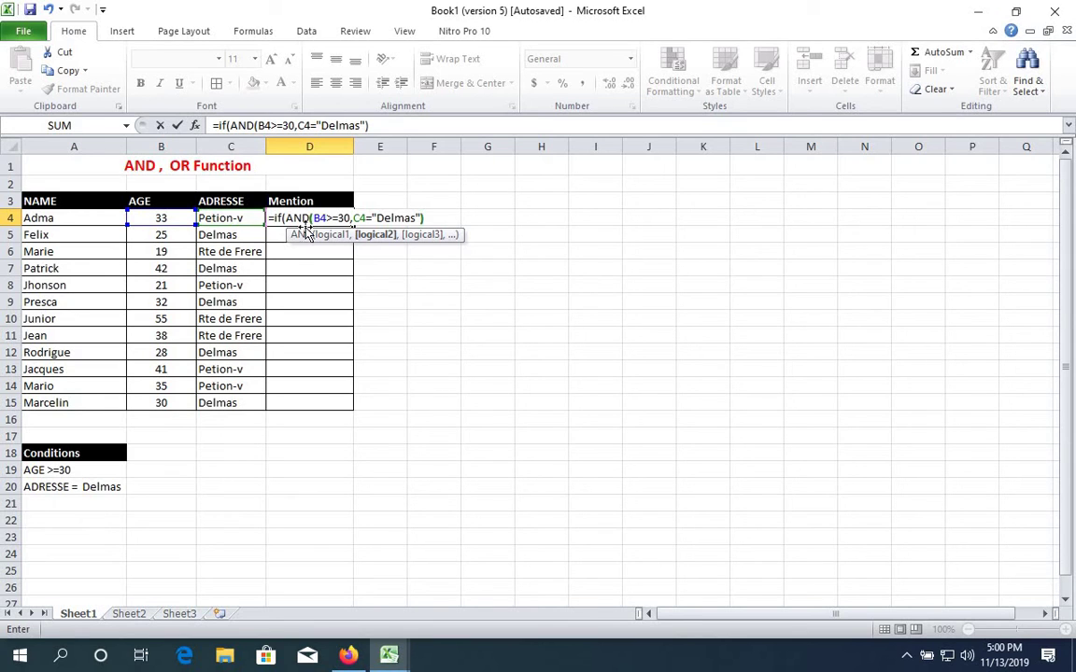
text())
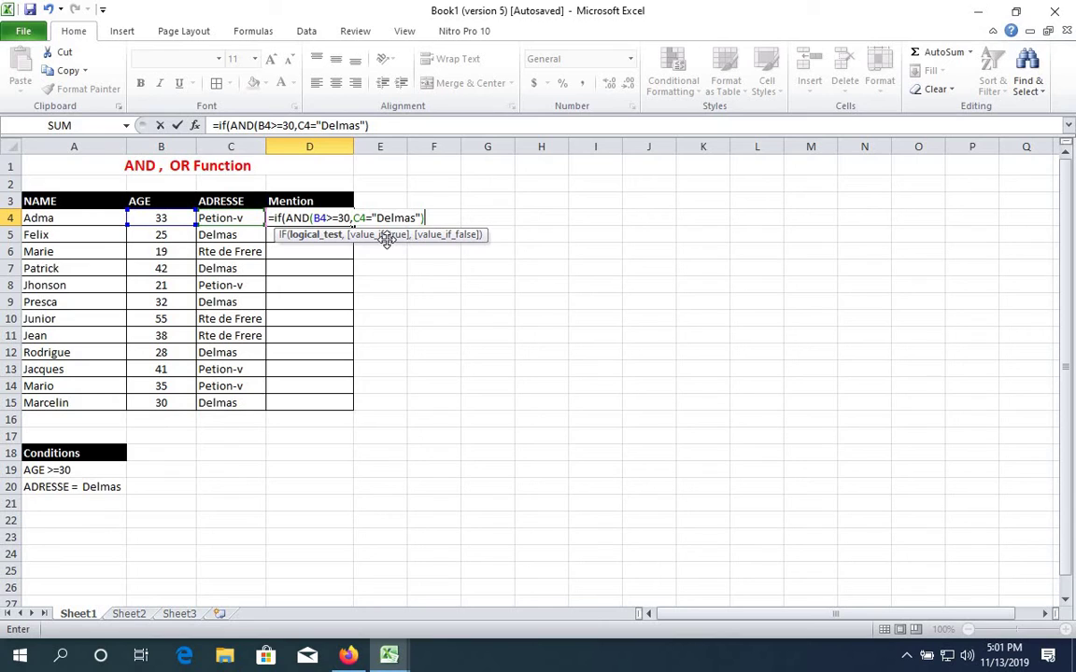
text(,")
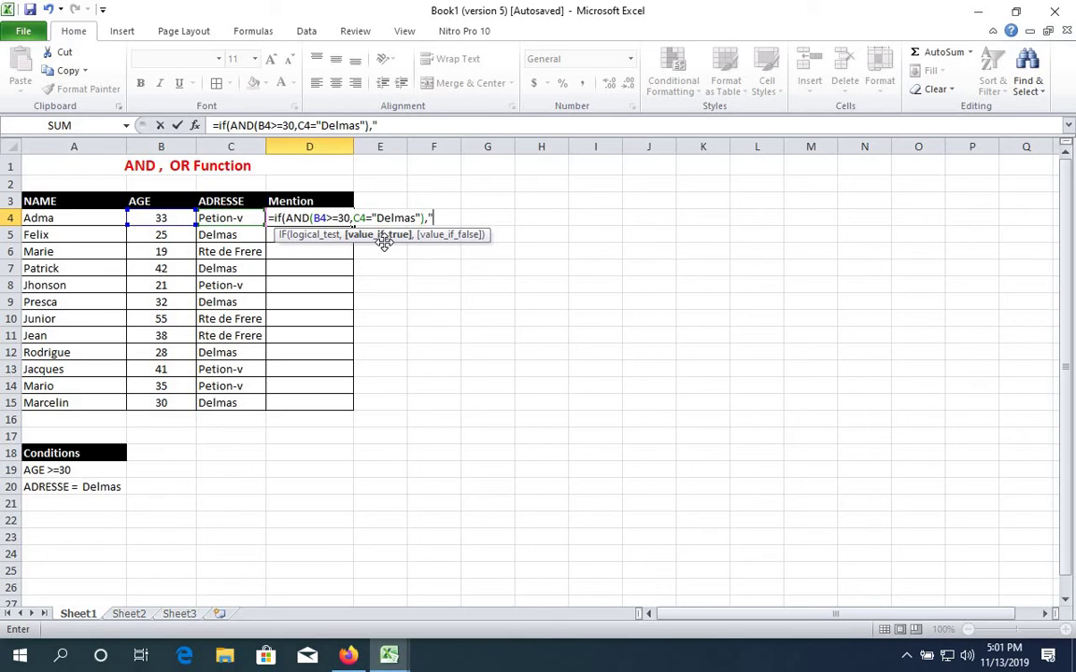
text(vali)
text(d")
text(,")
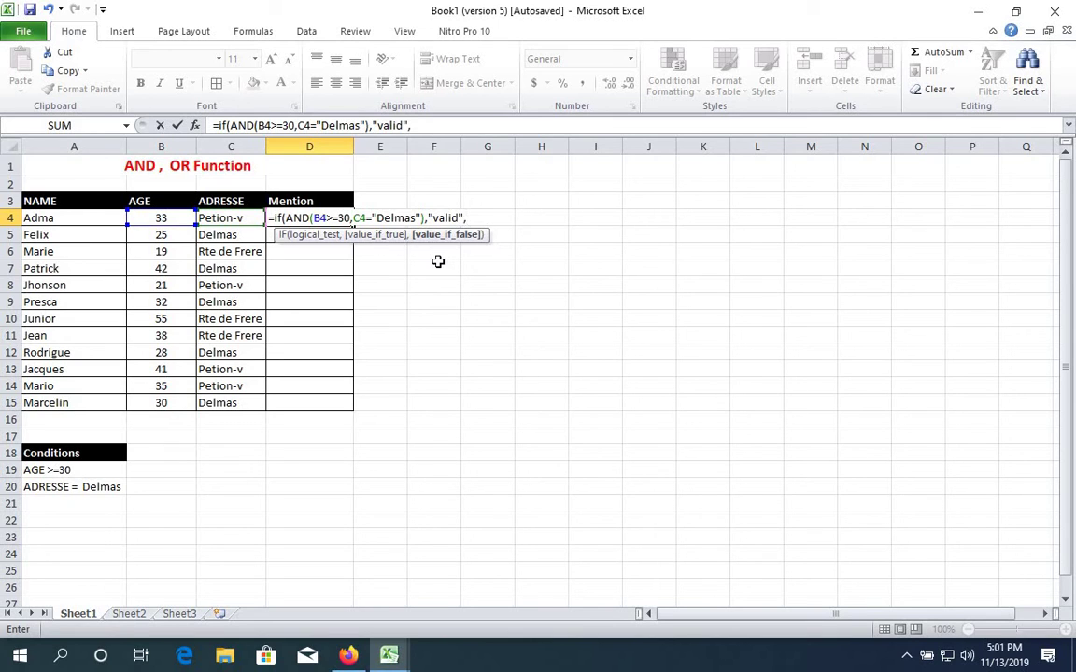
text(Not )
text(vali)
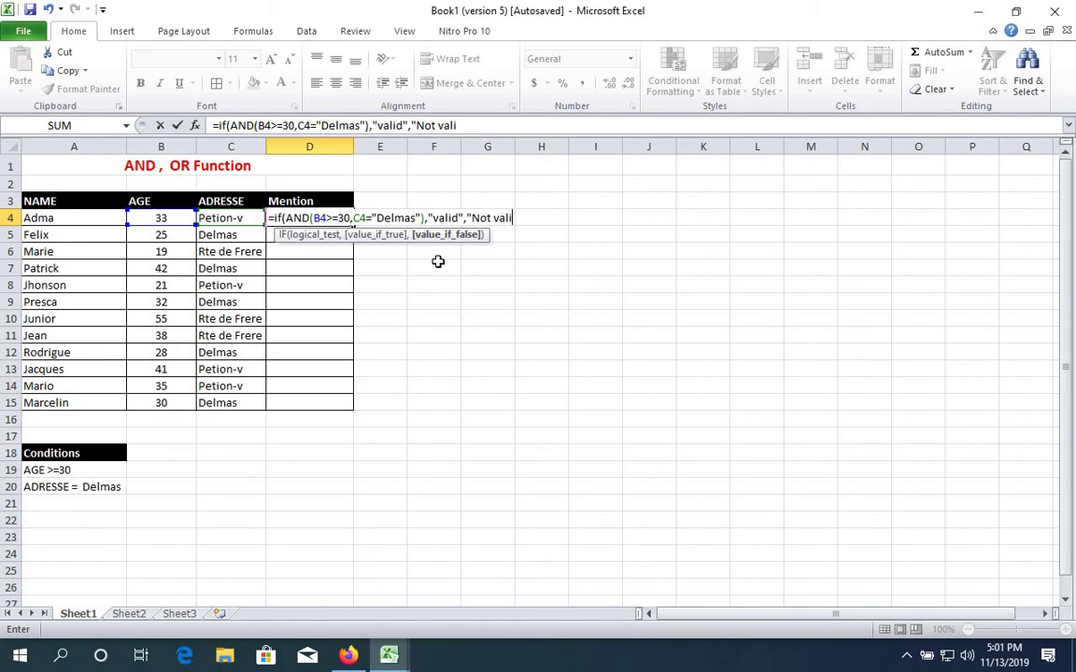
text(d")
text())
- Confirm D4's AND formula and fill it down through D15
key(Return)
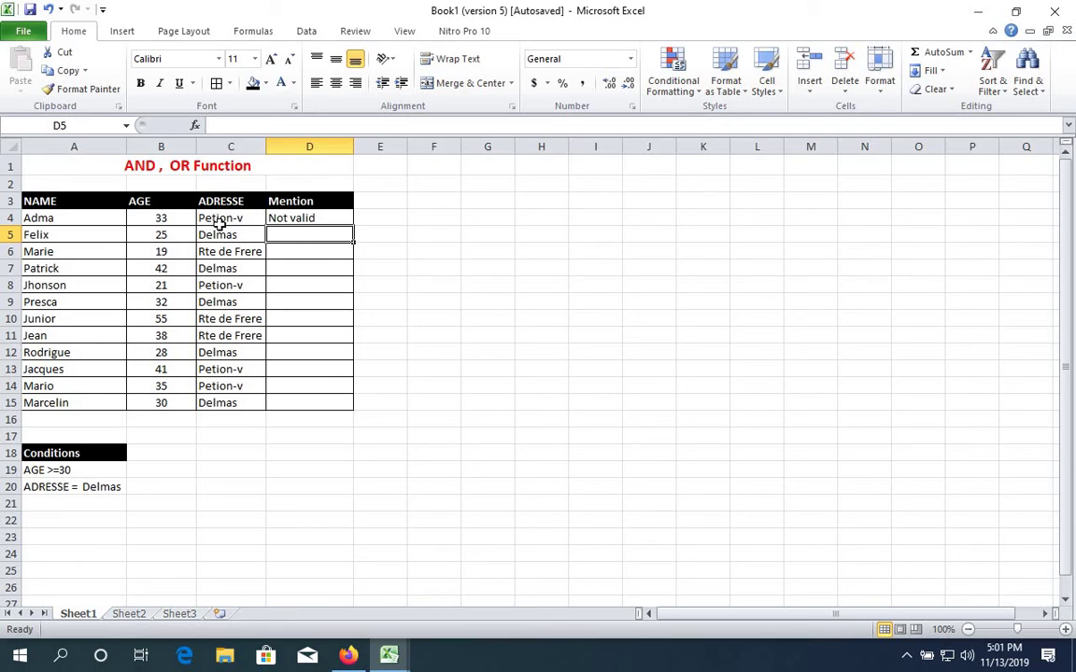
click(297, 216)
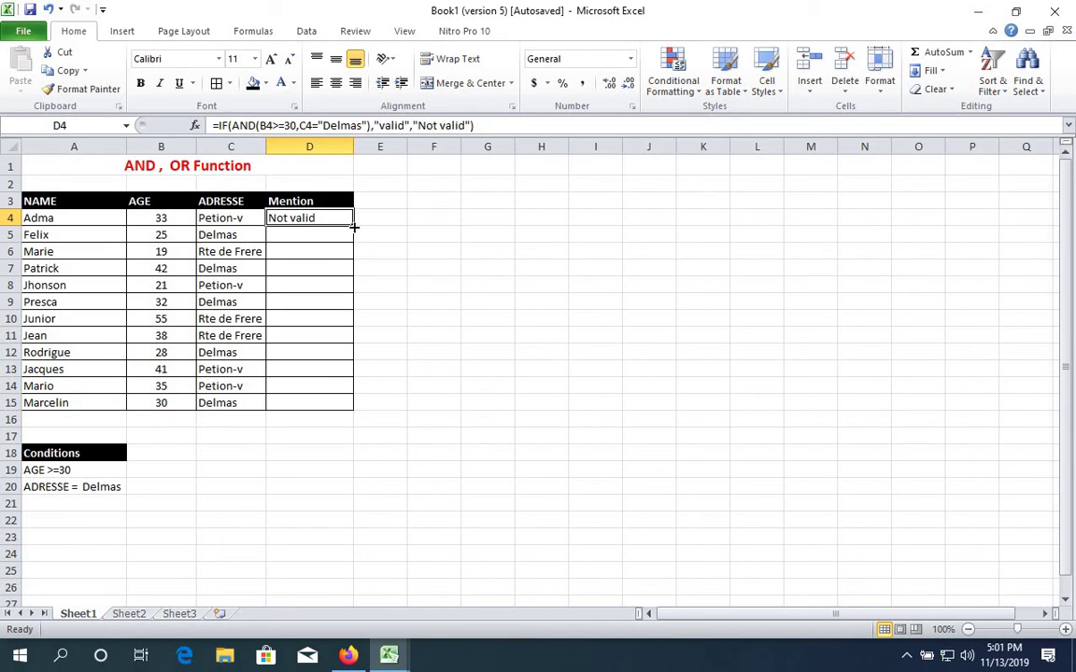
double_click(354, 226)
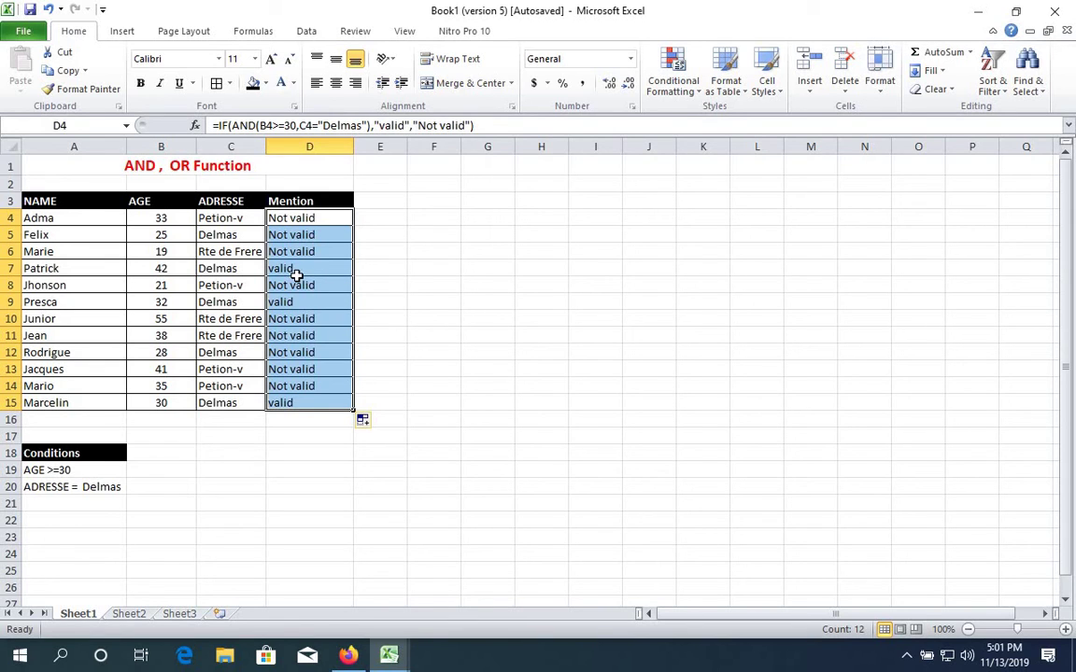
click(297, 274)
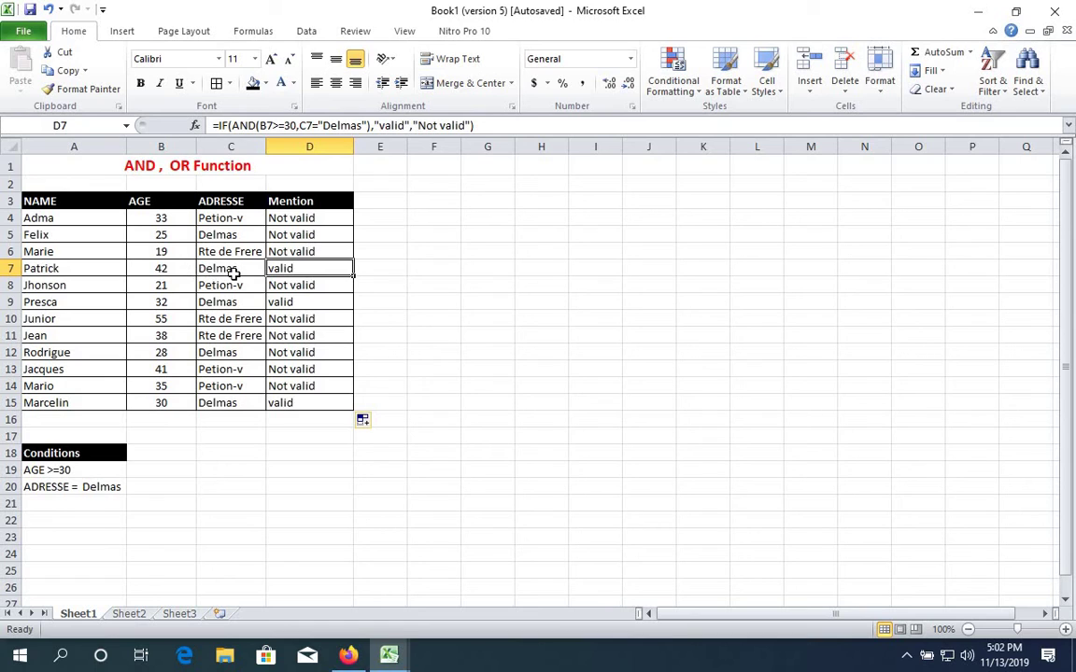
click(163, 271)
click(222, 269)
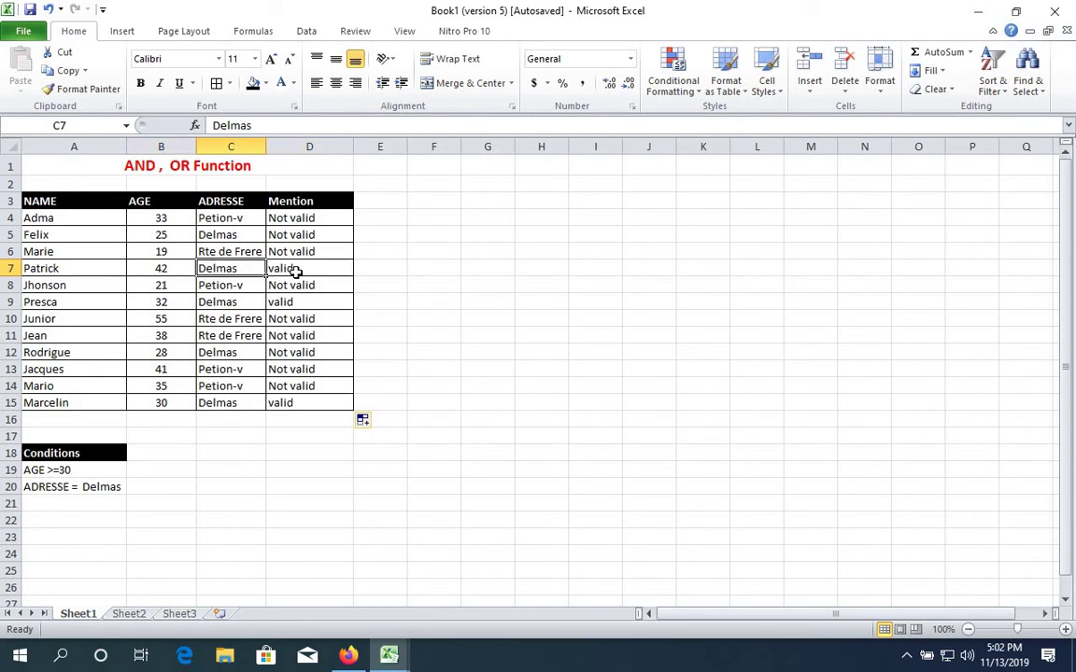
click(180, 302)
click(224, 299)
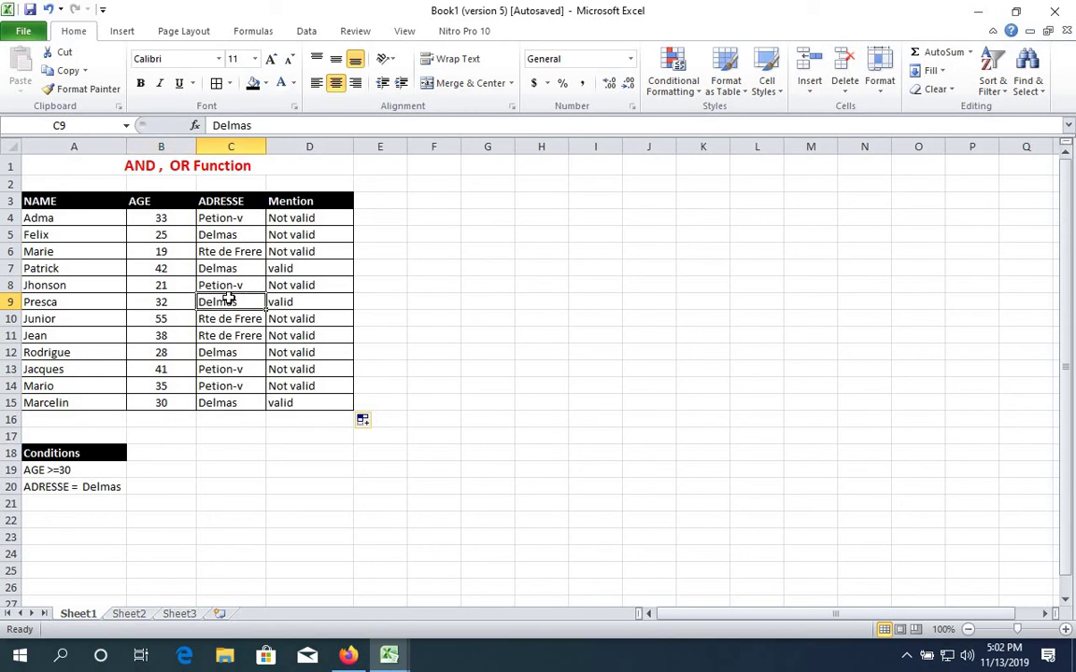
click(167, 302)
click(220, 300)
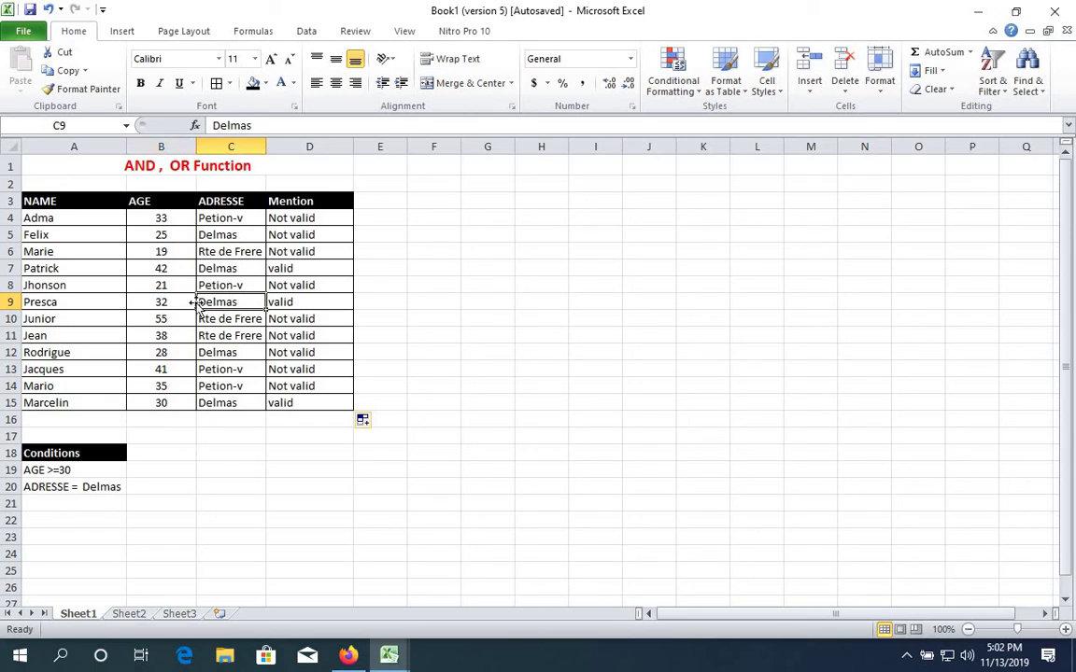
click(162, 304)
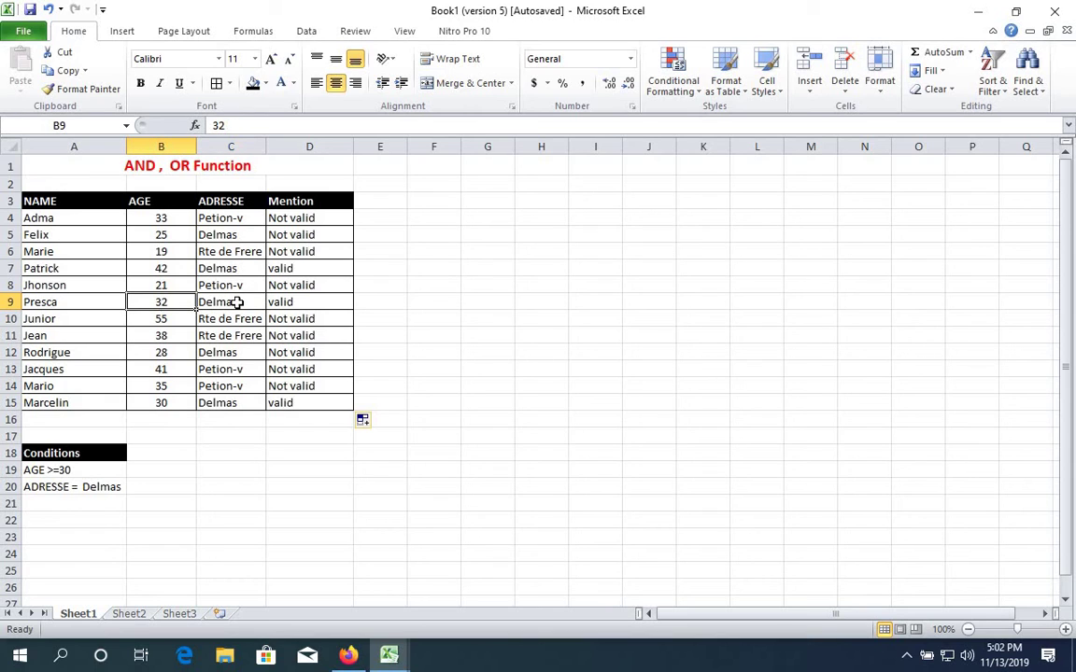
click(229, 300)
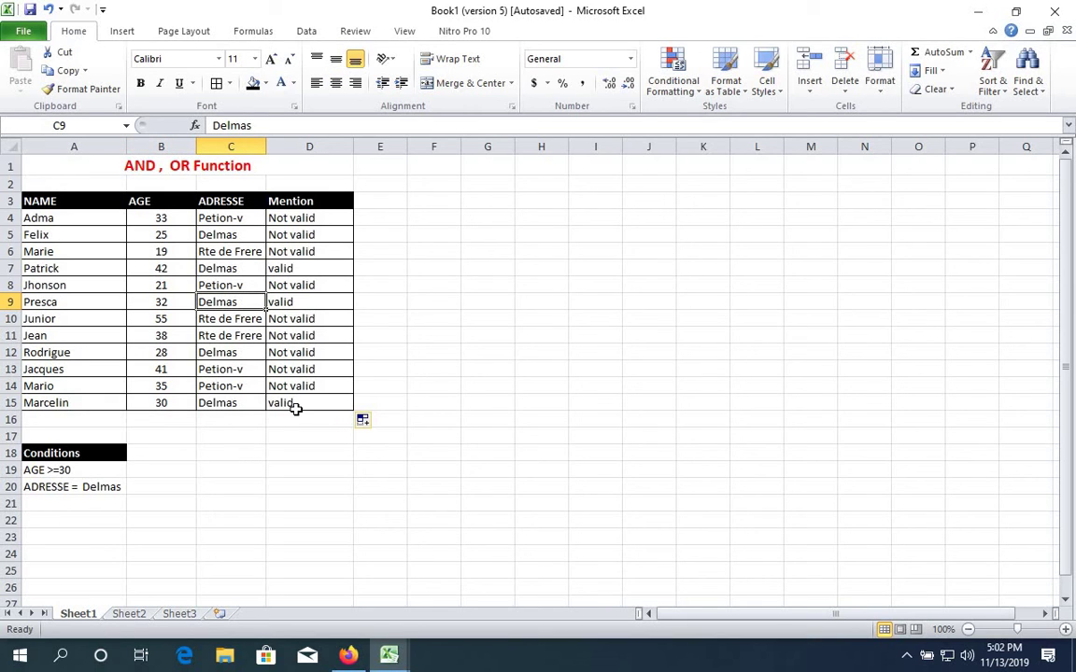
click(169, 405)
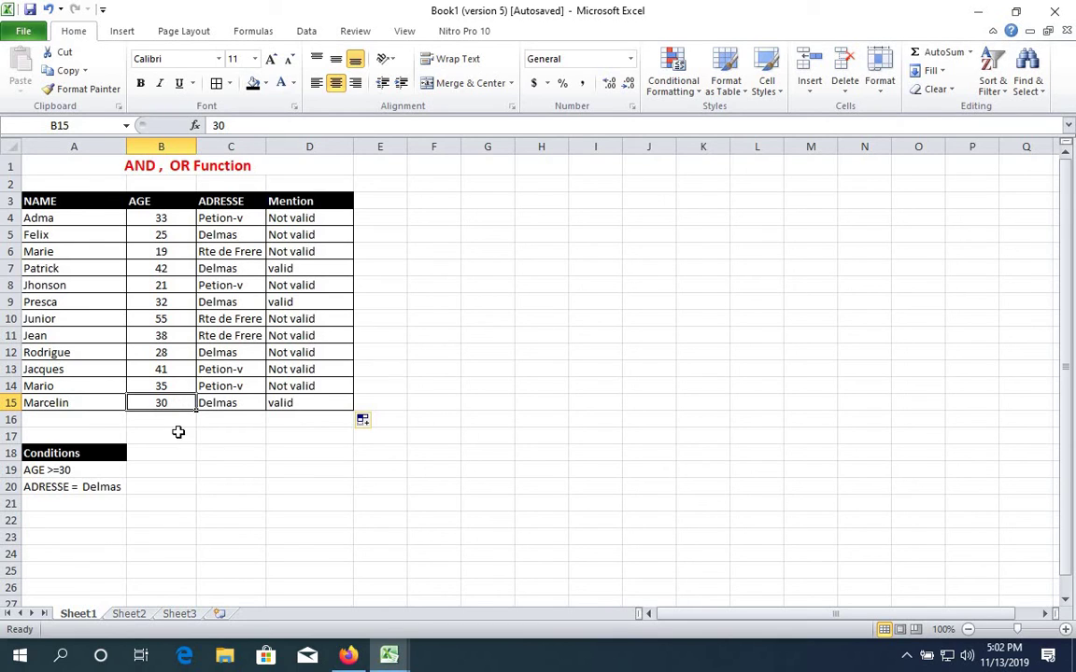
click(240, 404)
click(301, 407)
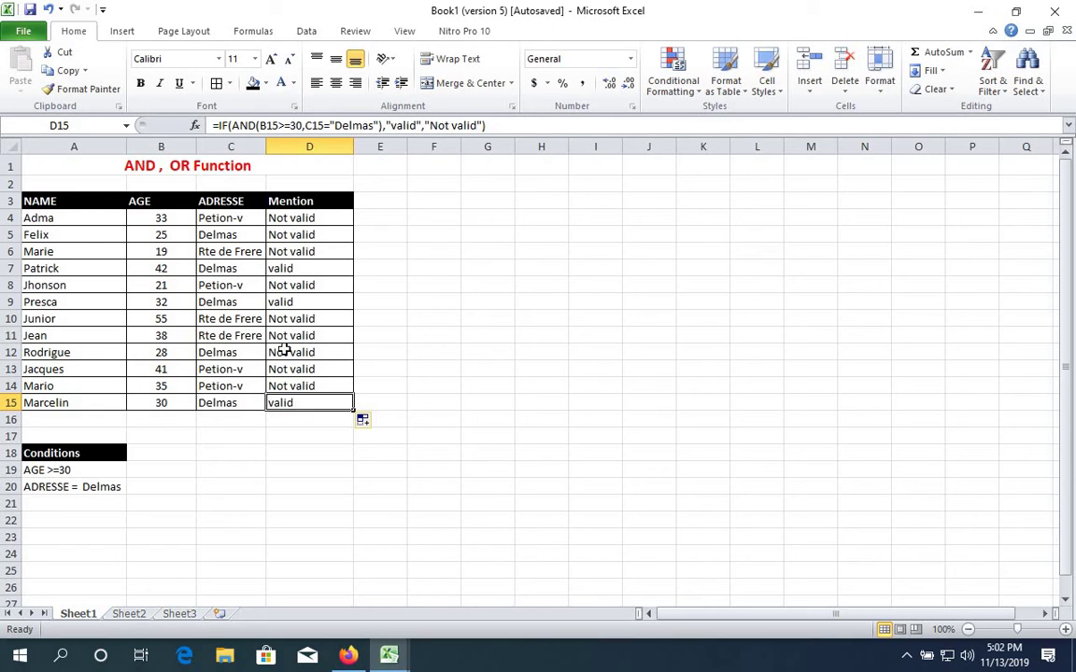
click(229, 234)
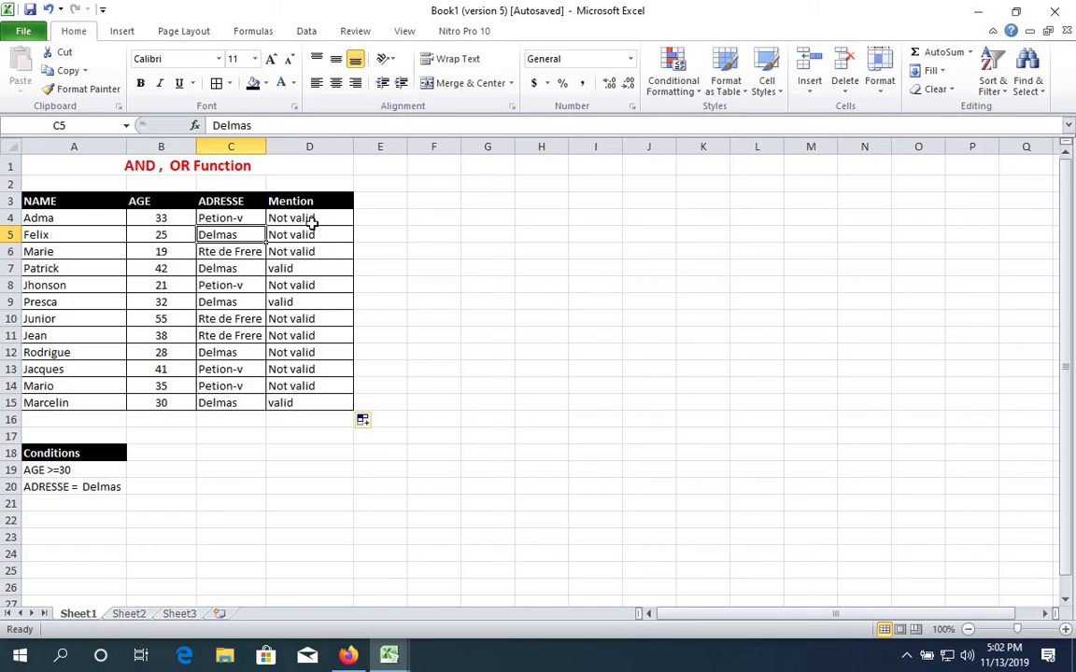
- Edit D4's formula to replace AND with or, keeping the same tests and results
double_click(313, 218)
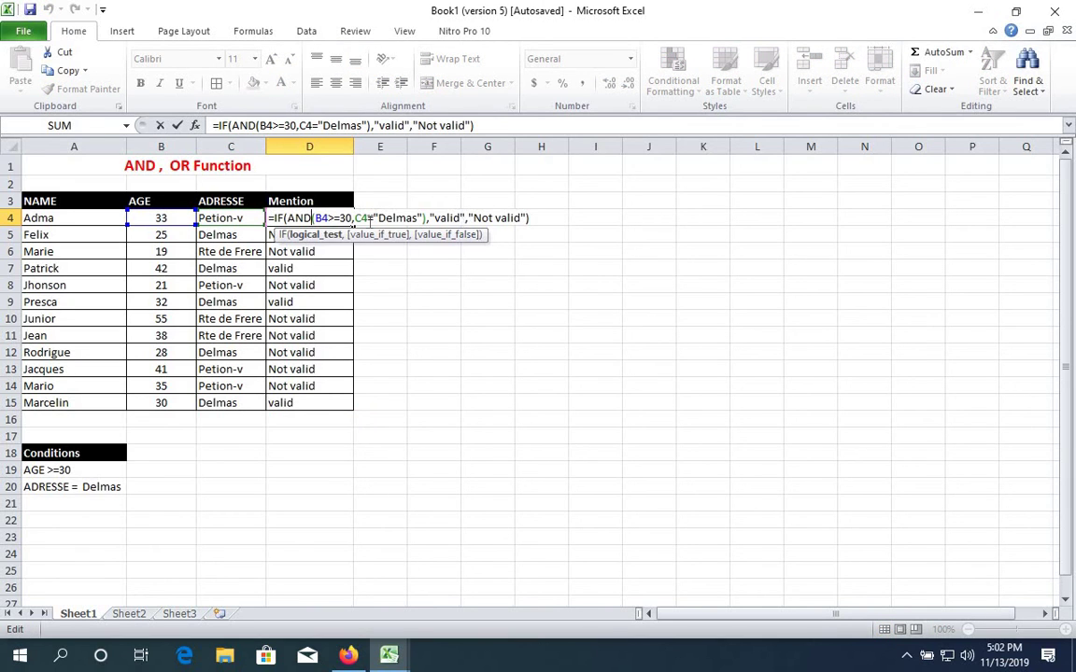
click(430, 218)
key(BackSpace)
key(BackSpace)
key(BackSpace)
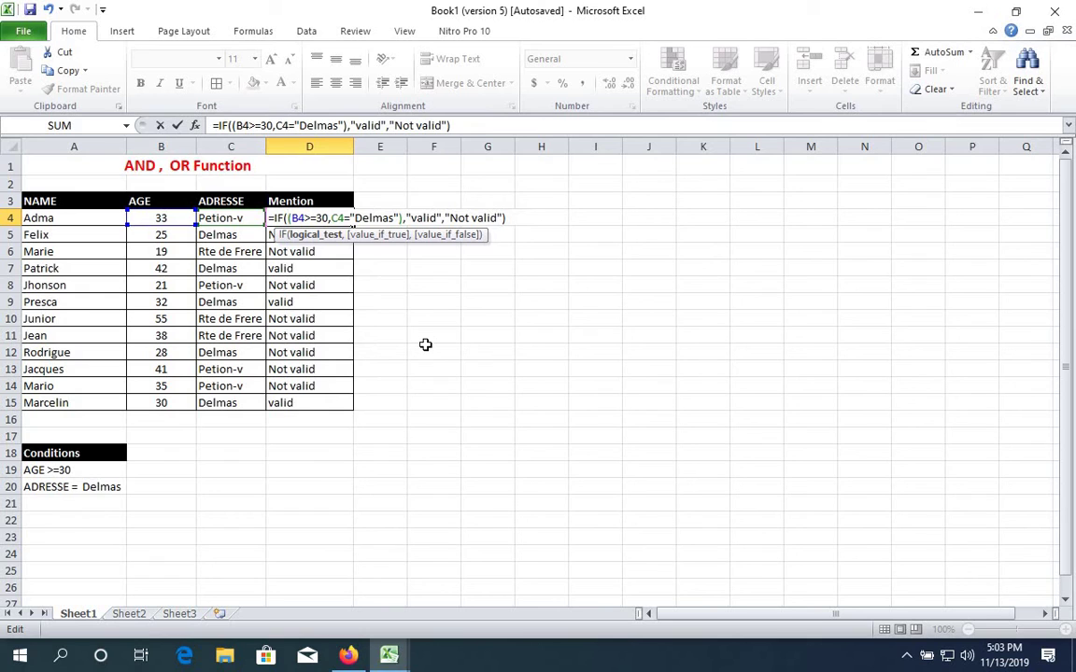
text(or)
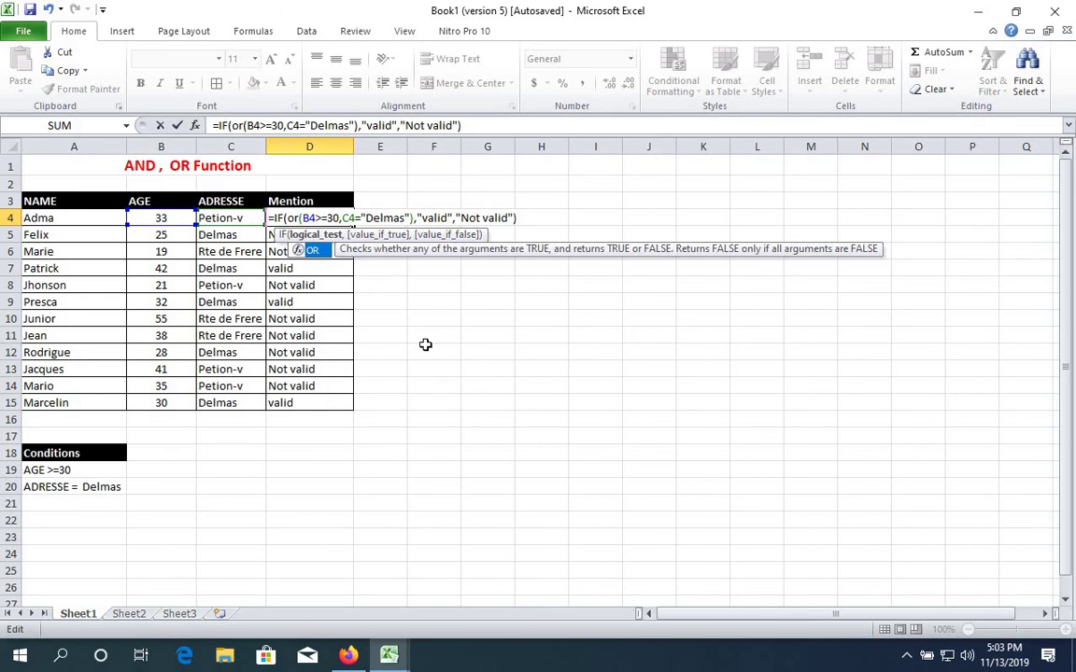
click(521, 218)
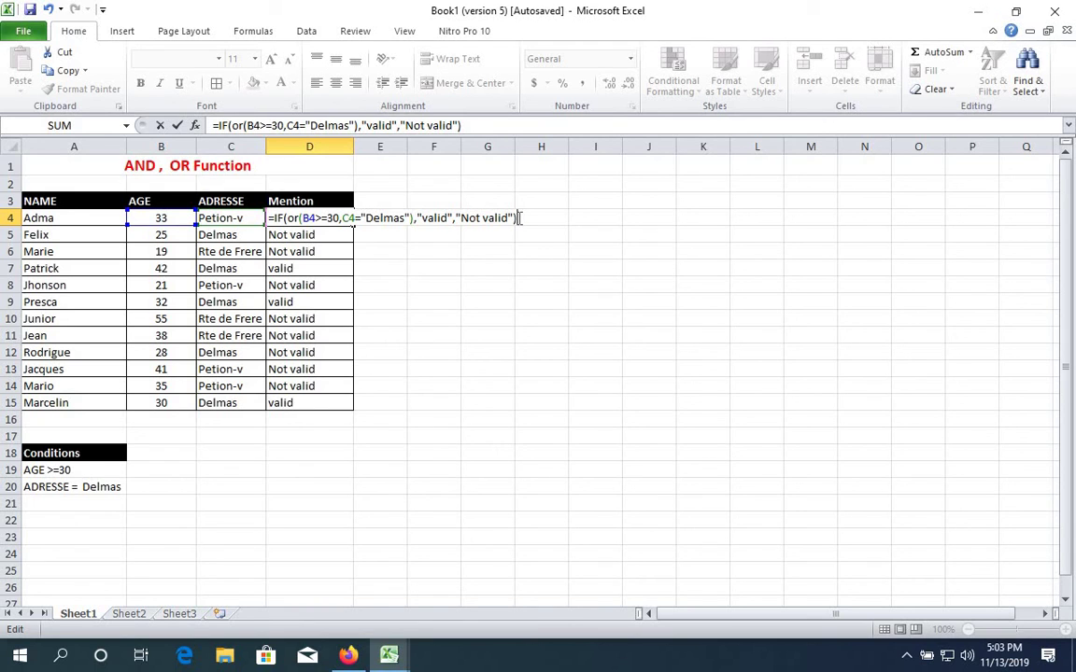
- Confirm D4's OR formula and fill it down to D15, leaving only rows 6 and 8 Not valid
key(Return)
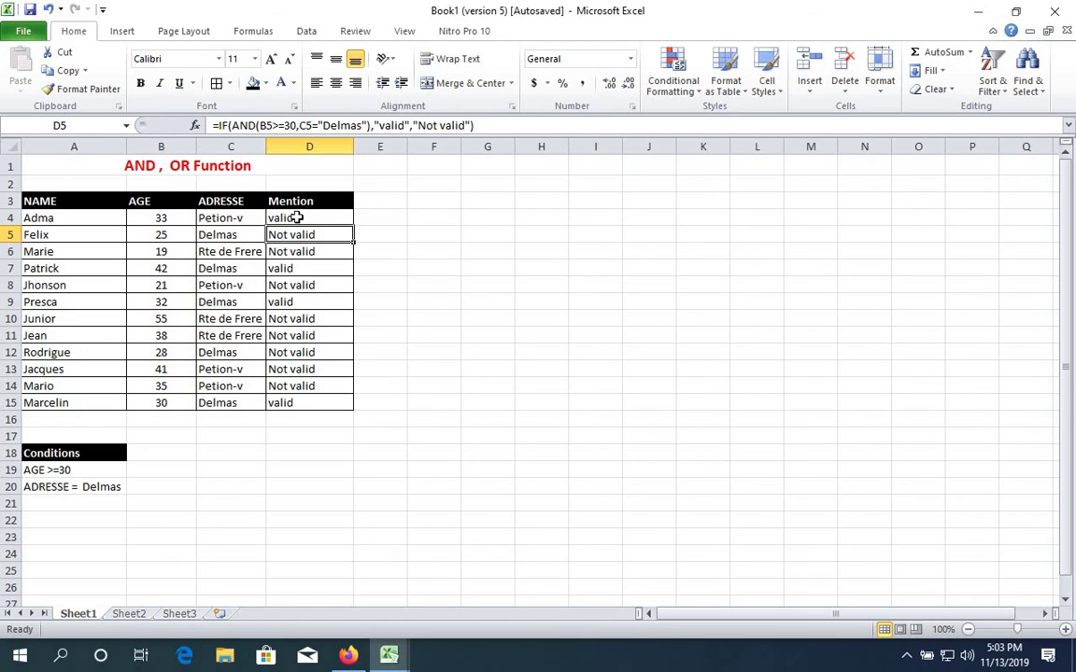
click(300, 218)
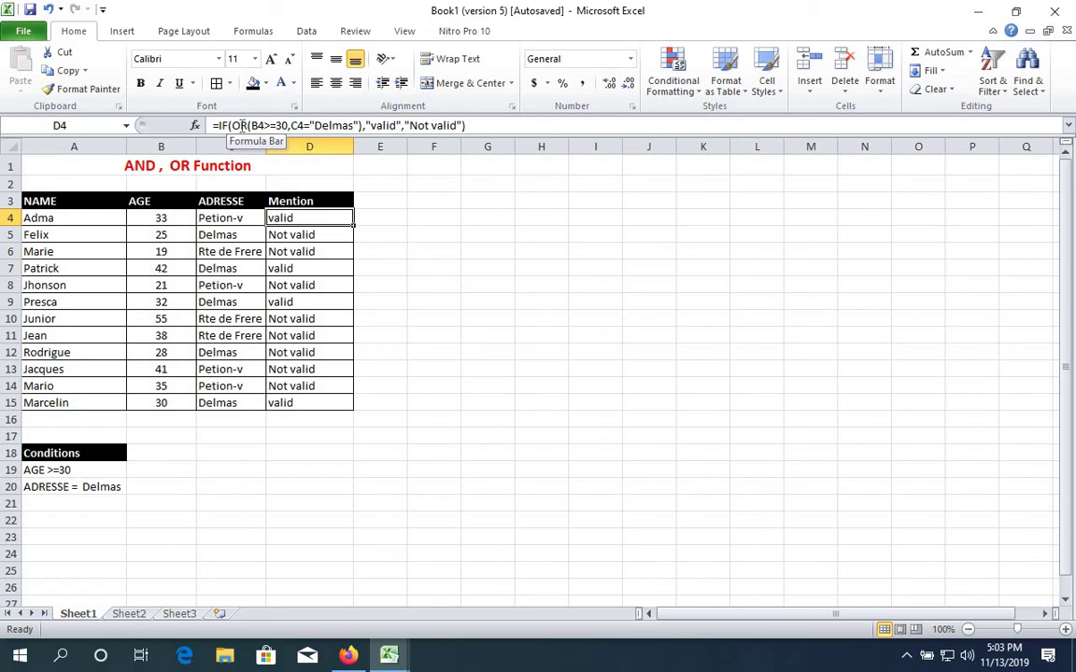
double_click(353, 225)
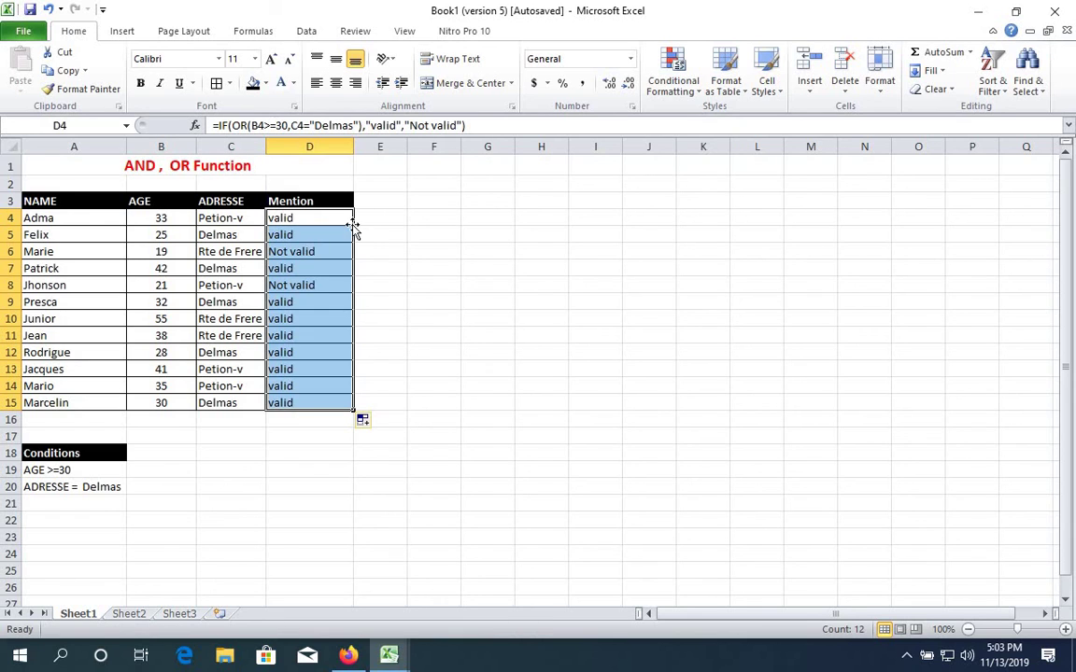
click(434, 338)
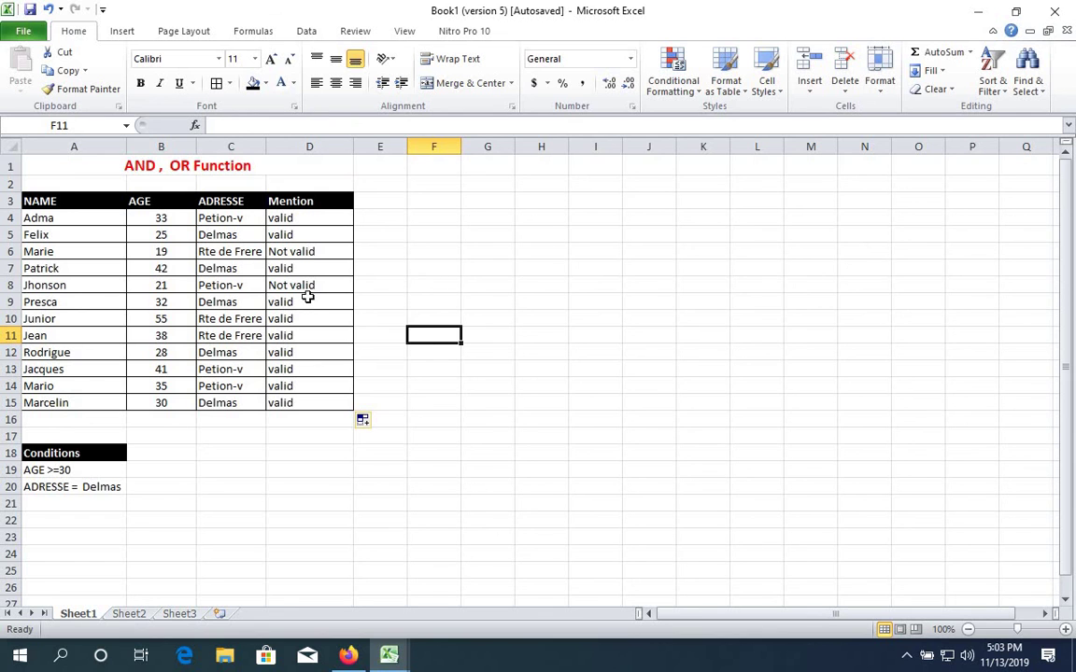